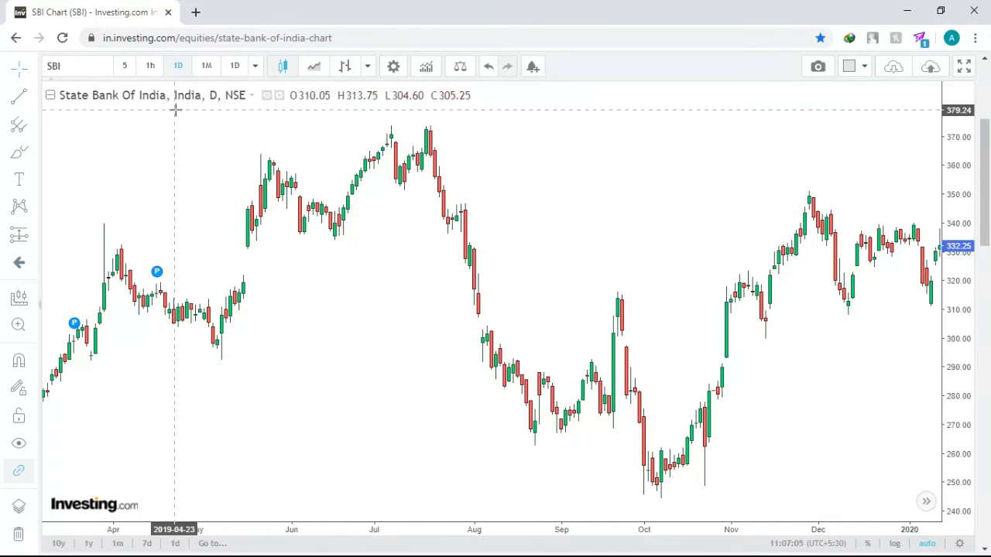
Keep the SBI chart on daily candles and add Bollinger Bands (20, 2) found by searching 'bol'
{"action": "left_click", "coordinate": [124, 66]}
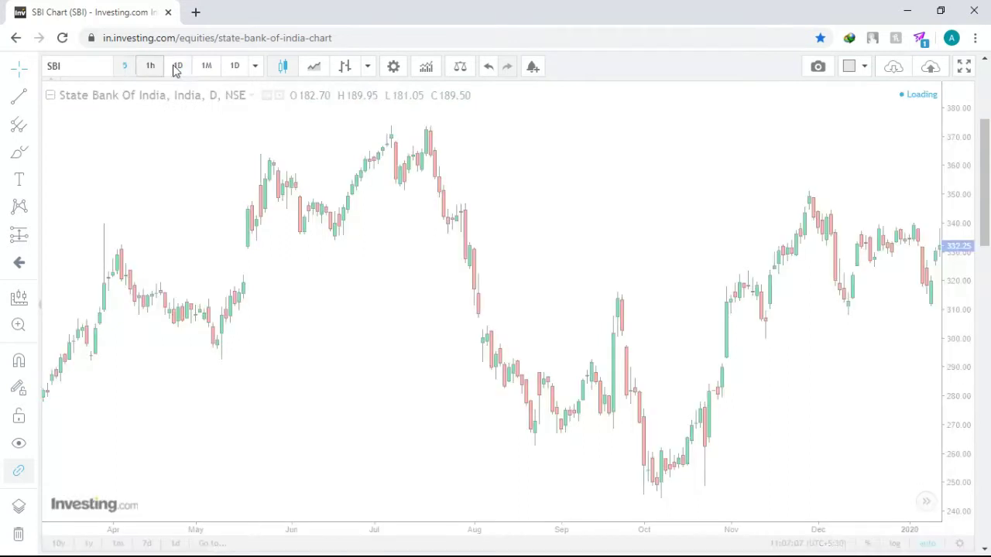
{"action": "left_click", "coordinate": [178, 67]}
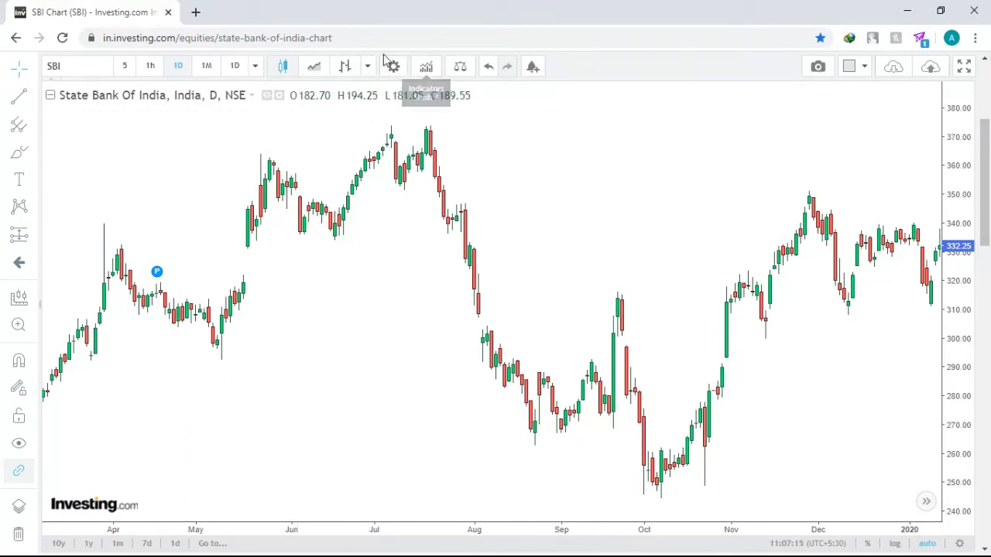
{"action": "left_click", "coordinate": [426, 68]}
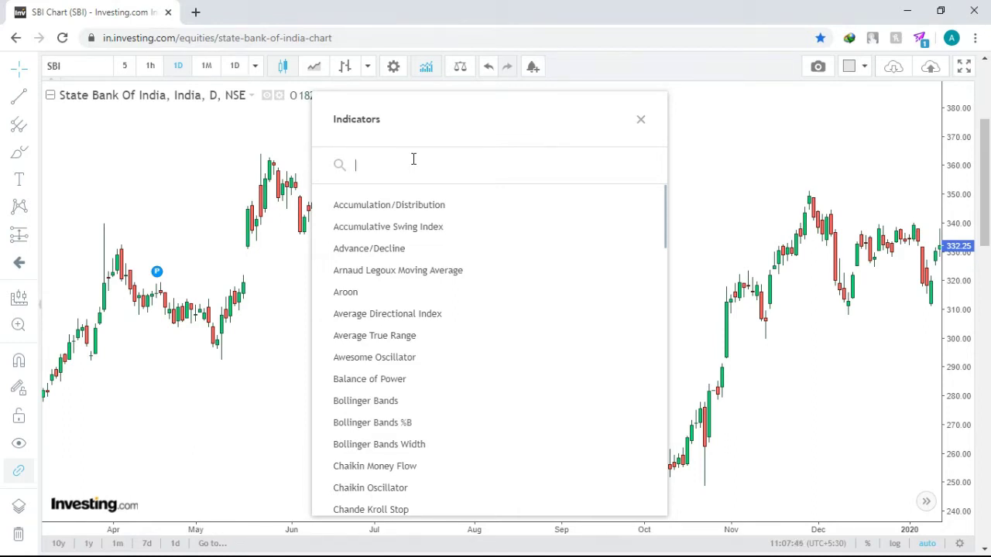
{"action": "type", "text": "m"}
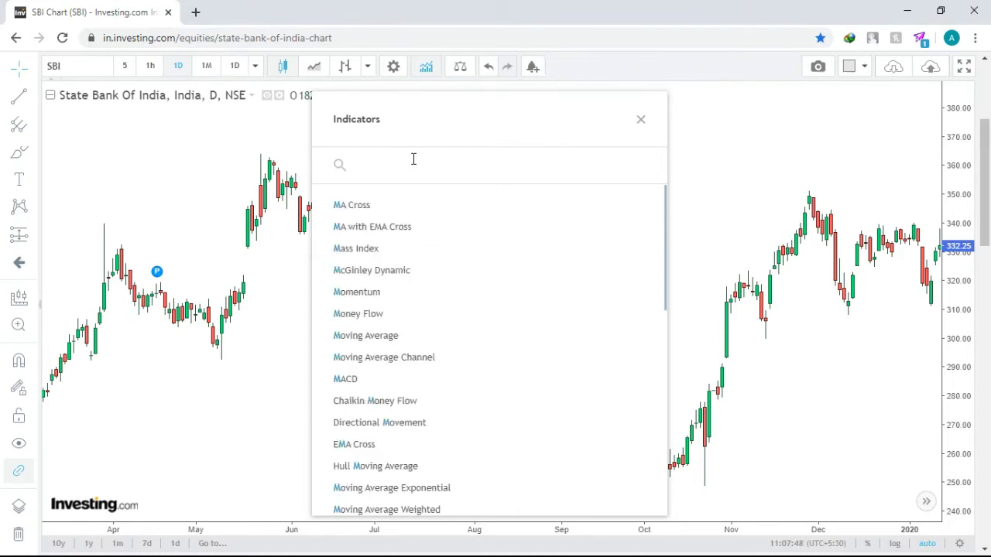
{"action": "type", "text": "boli"}
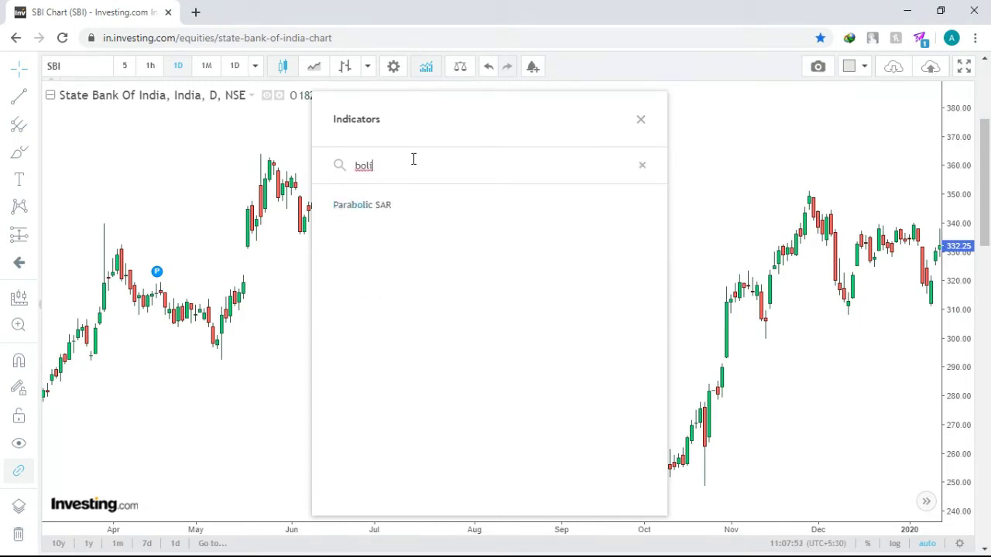
{"action": "key", "text": "BackSpace"}
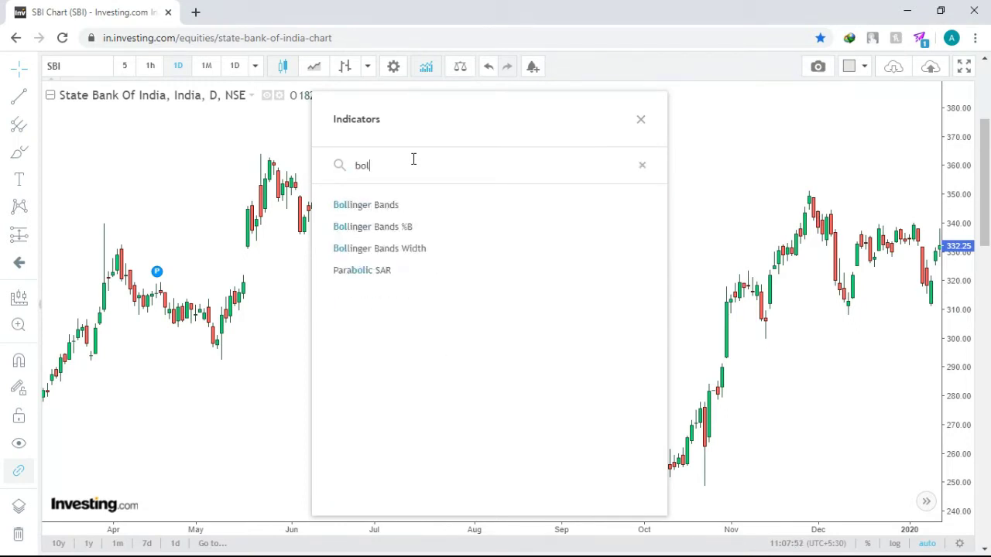
{"action": "left_click", "coordinate": [397, 208]}
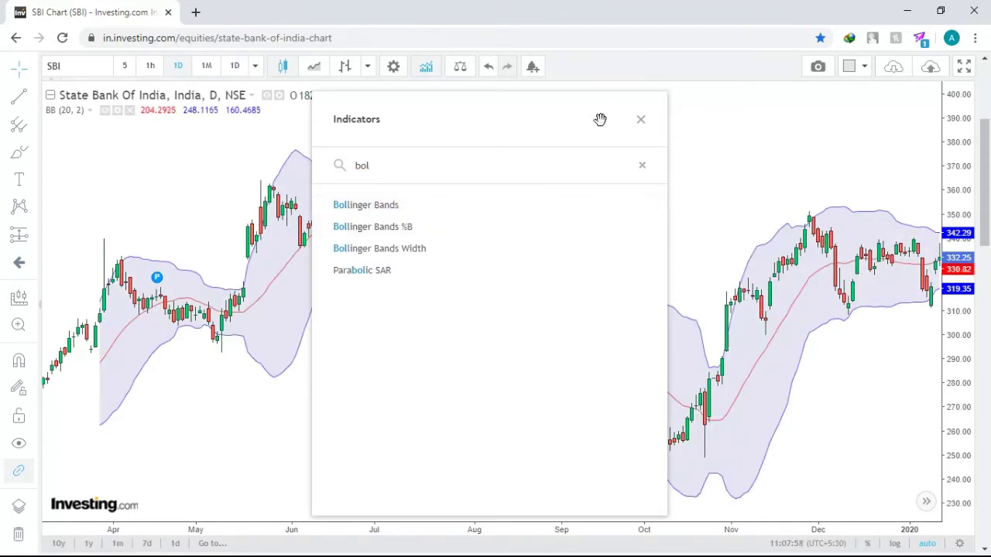
Colour the Bollinger median blue, the upper band red and the lower band green
{"action": "left_click", "coordinate": [641, 122]}
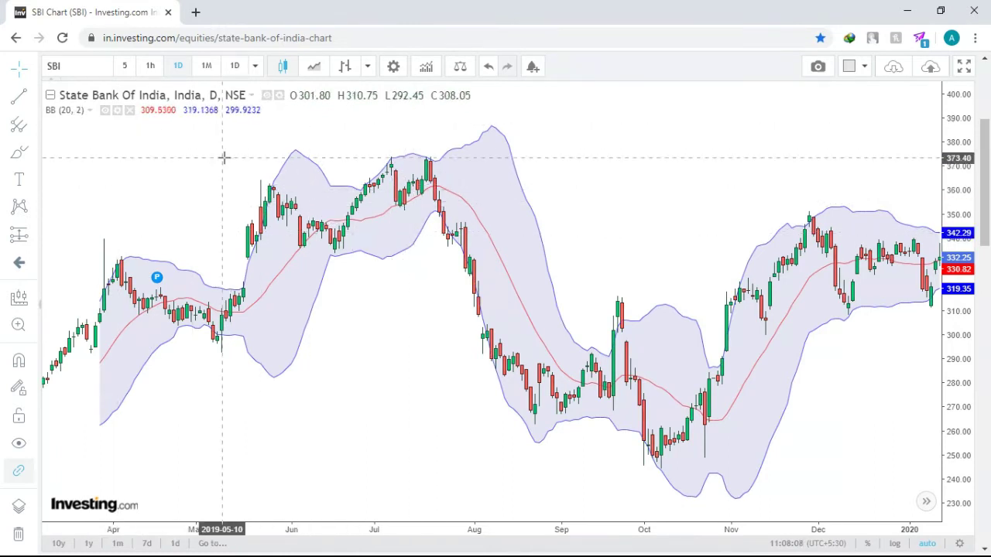
{"action": "left_click", "coordinate": [118, 113]}
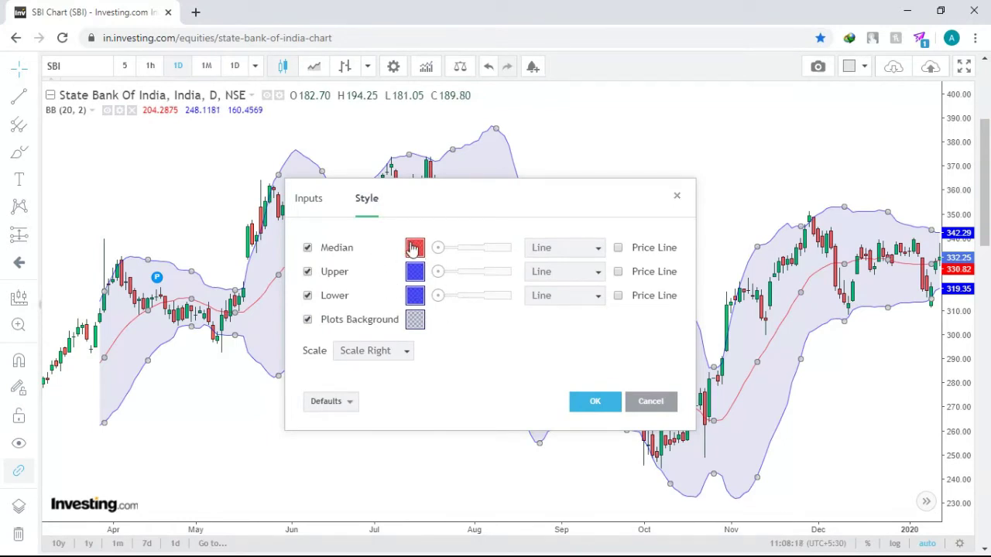
{"action": "left_click", "coordinate": [414, 248]}
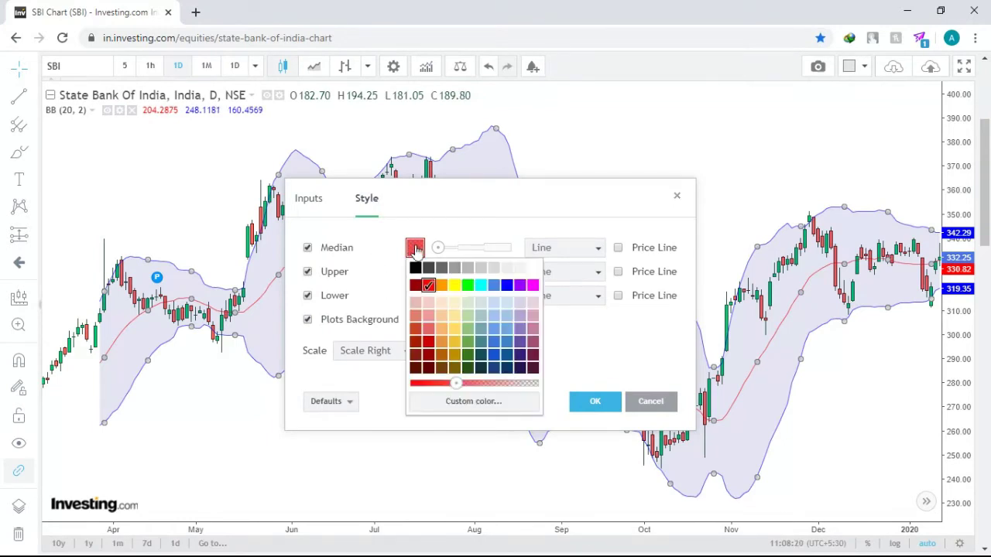
{"action": "left_click", "coordinate": [508, 287]}
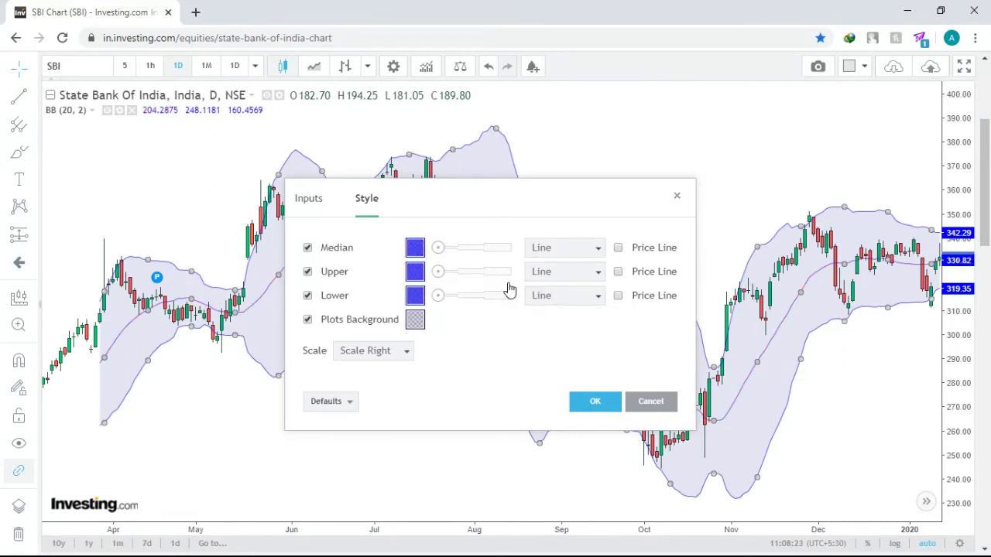
{"action": "left_click", "coordinate": [416, 271]}
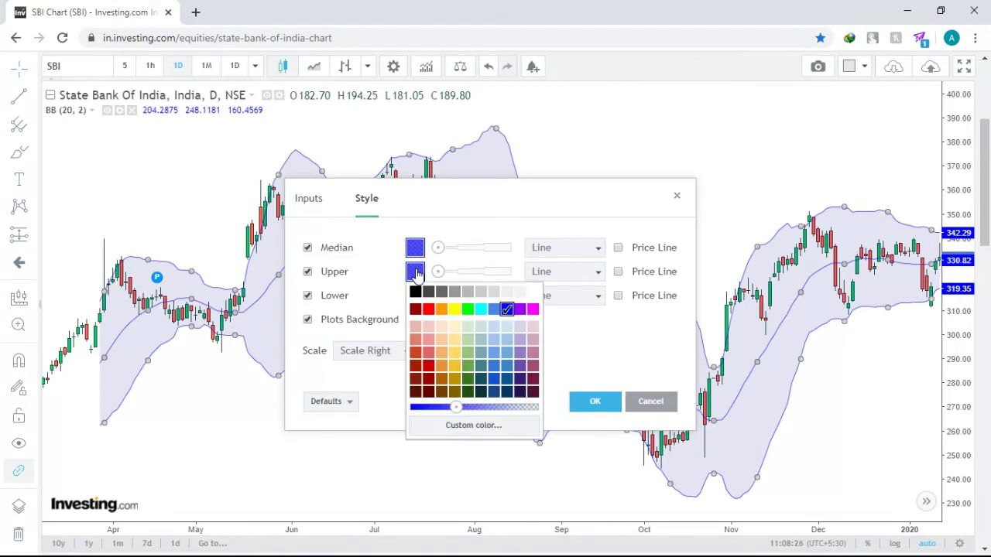
{"action": "left_click", "coordinate": [429, 310]}
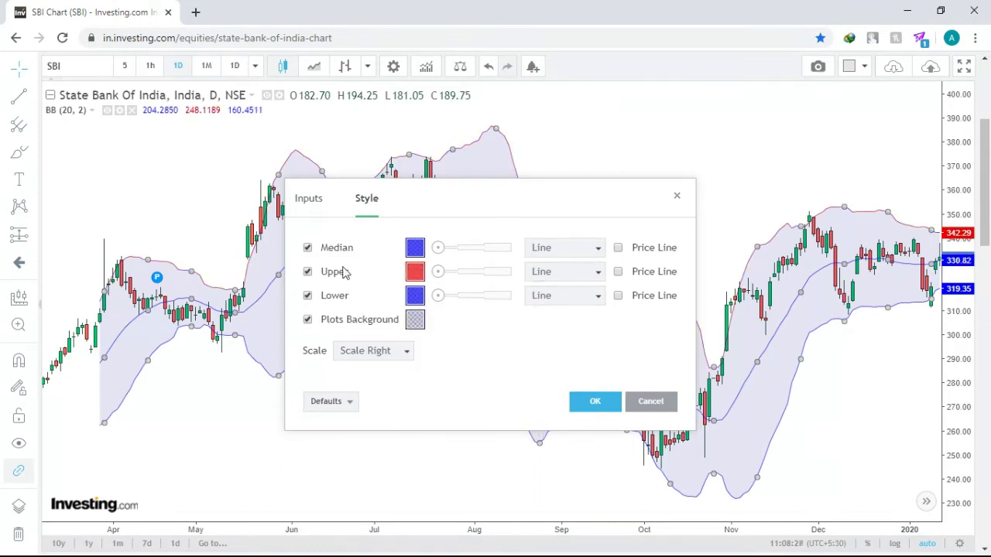
{"action": "left_click", "coordinate": [416, 297]}
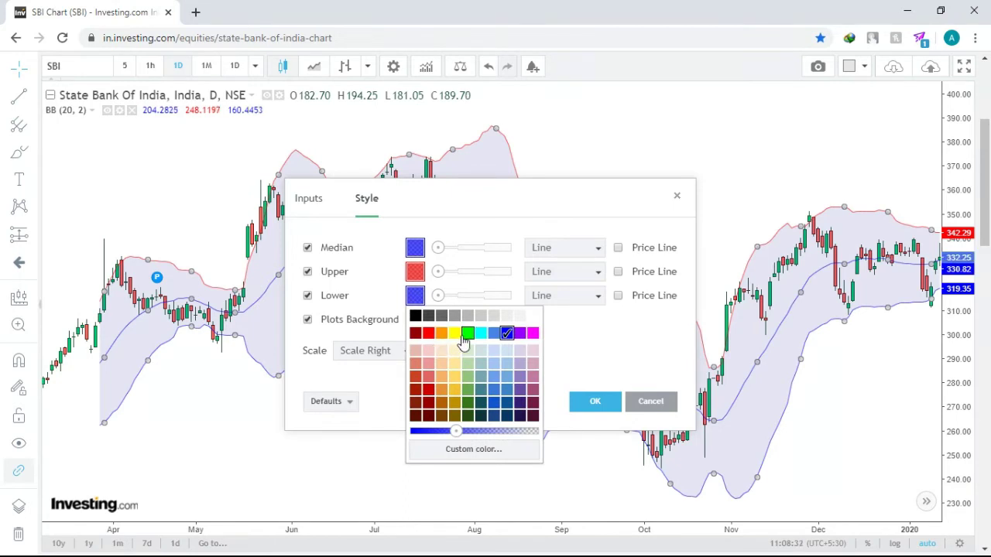
{"action": "left_click", "coordinate": [467, 335]}
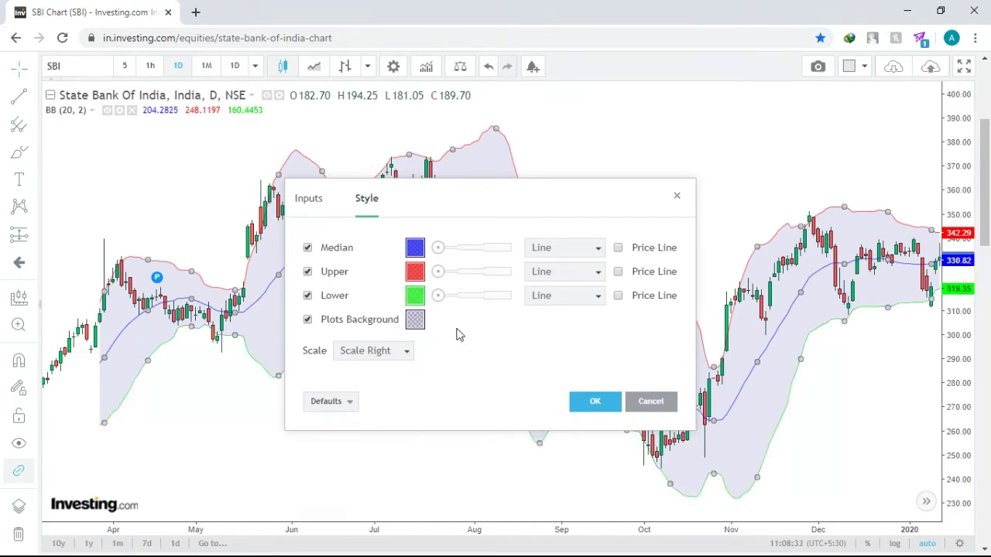
Set the lower, upper and median band lines to maximum thickness and apply
{"action": "left_click", "coordinate": [504, 299]}
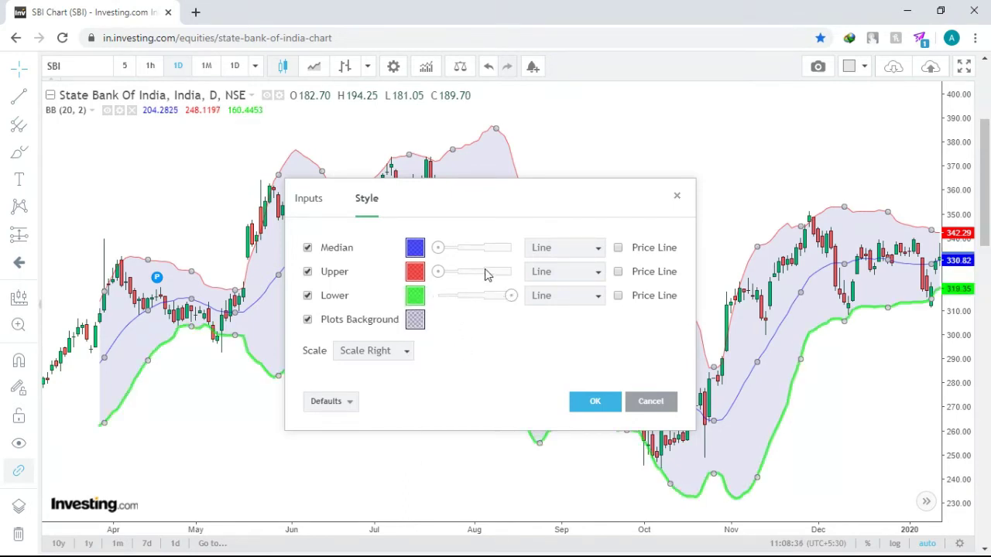
{"action": "left_click", "coordinate": [509, 272]}
{"action": "left_click", "coordinate": [509, 248]}
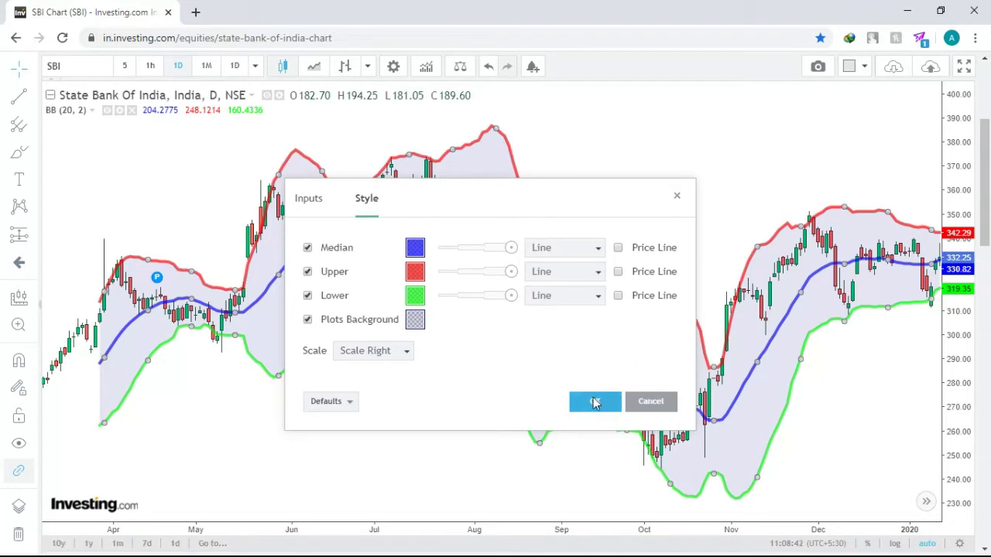
{"action": "left_click", "coordinate": [595, 402]}
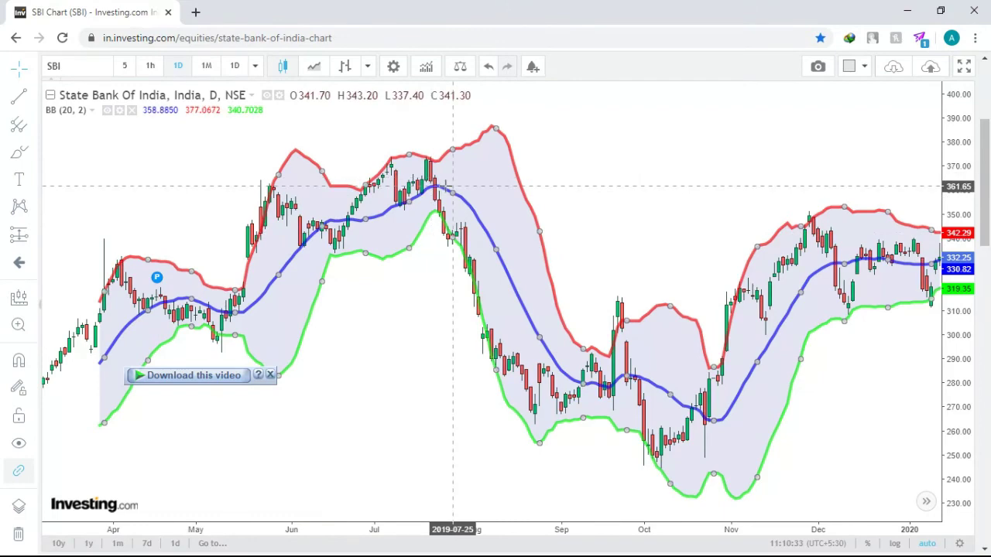
Pan the SBI chart left to show late 2018 through August 2019
{"action": "scroll", "coordinate": [436, 194], "scroll_direction": "left", "scroll_amount": 5}
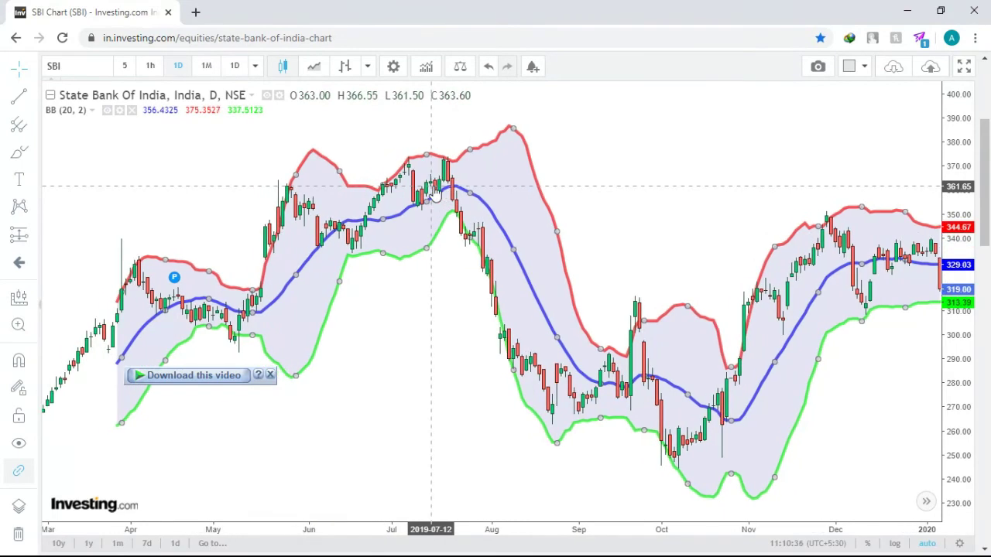
{"action": "scroll", "coordinate": [436, 194], "scroll_direction": "left", "scroll_amount": 5}
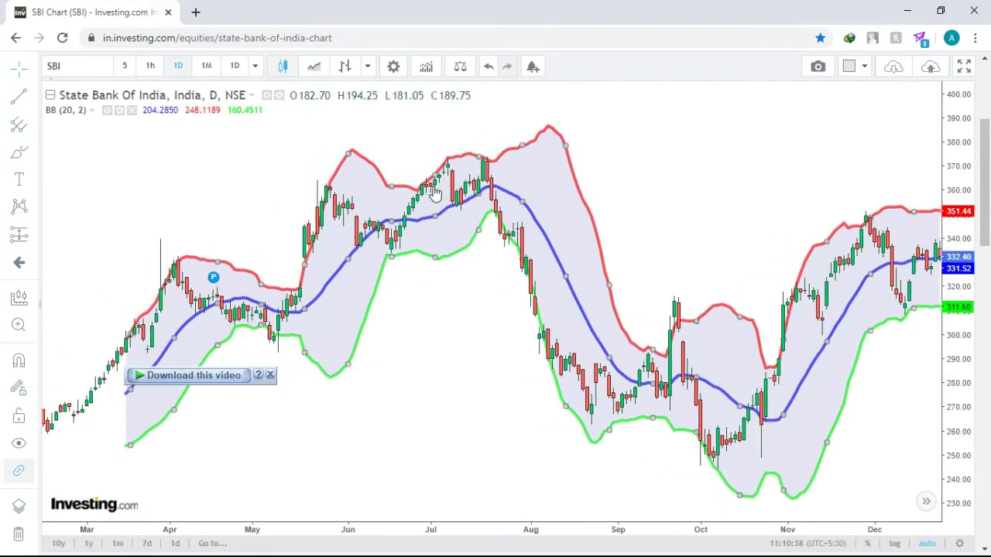
{"action": "scroll", "coordinate": [436, 194], "scroll_direction": "left", "scroll_amount": 5}
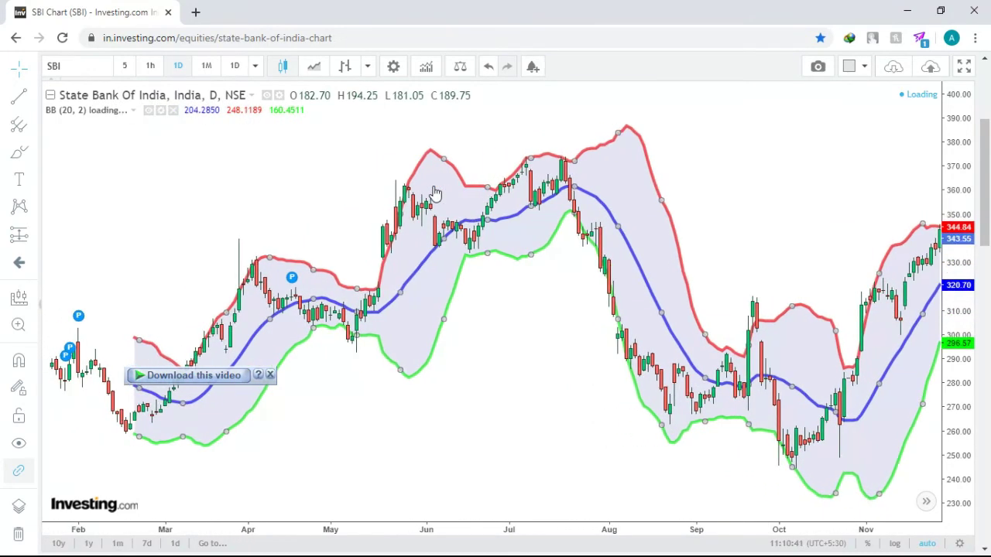
{"action": "scroll", "coordinate": [436, 194], "scroll_direction": "left", "scroll_amount": 5}
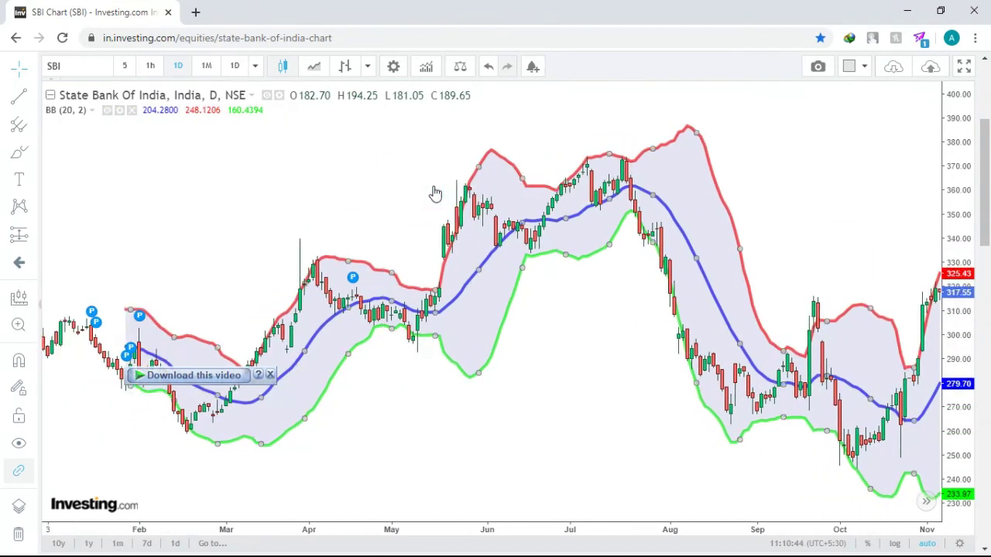
{"action": "scroll", "coordinate": [436, 194], "scroll_direction": "left", "scroll_amount": 5}
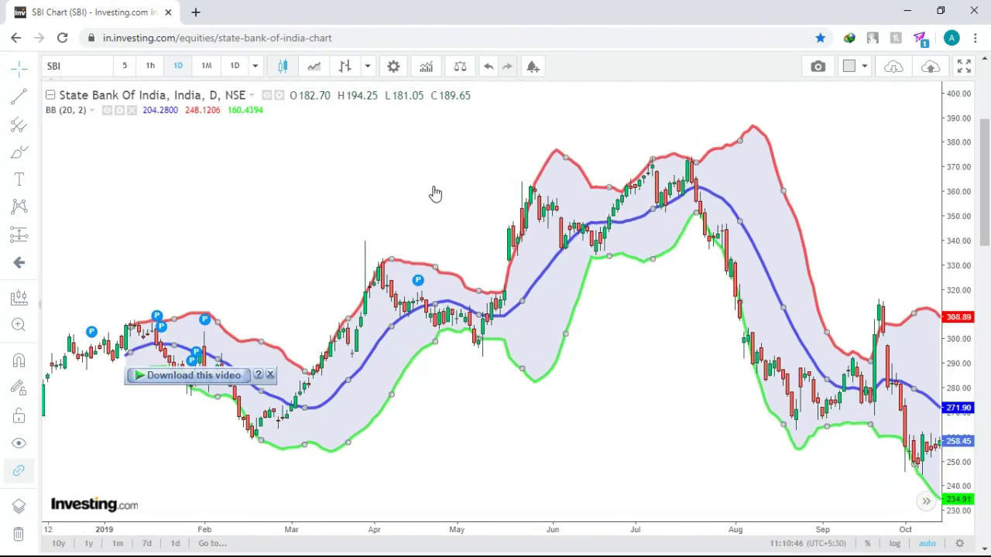
{"action": "scroll", "coordinate": [436, 194], "scroll_direction": "left", "scroll_amount": 5}
{"action": "scroll", "coordinate": [436, 194], "scroll_direction": "left", "scroll_amount": 5}
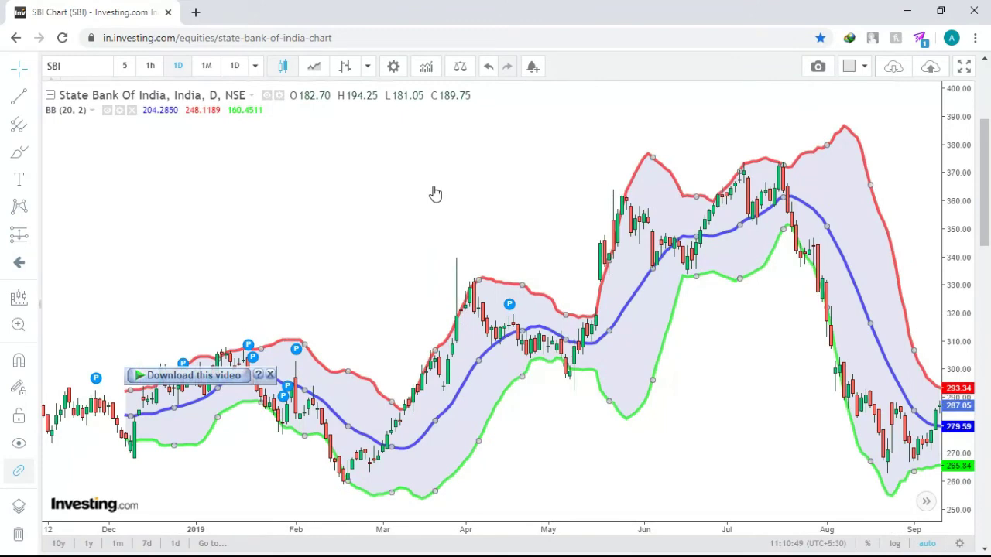
{"action": "scroll", "coordinate": [436, 194], "scroll_direction": "left", "scroll_amount": 5}
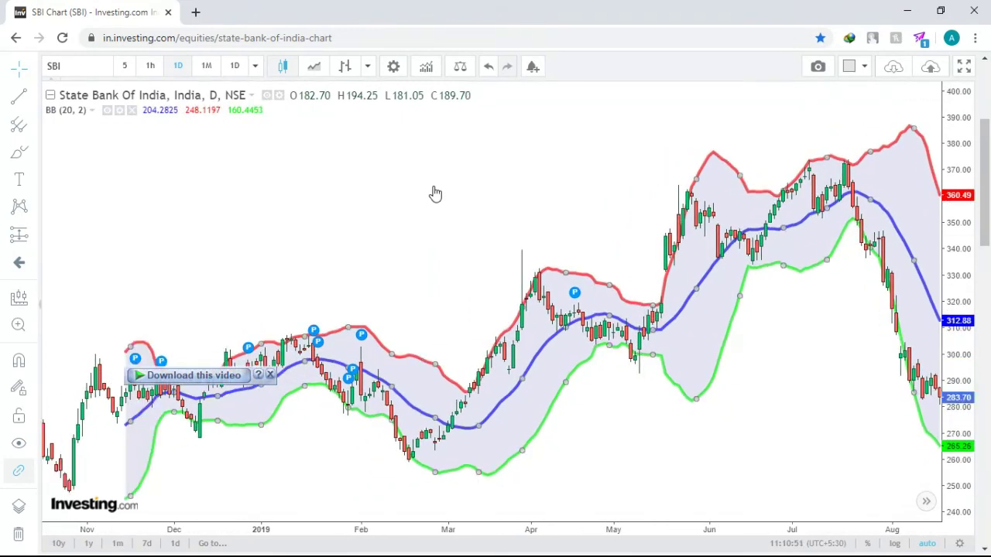
{"action": "scroll", "coordinate": [436, 194], "scroll_direction": "left", "scroll_amount": 4}
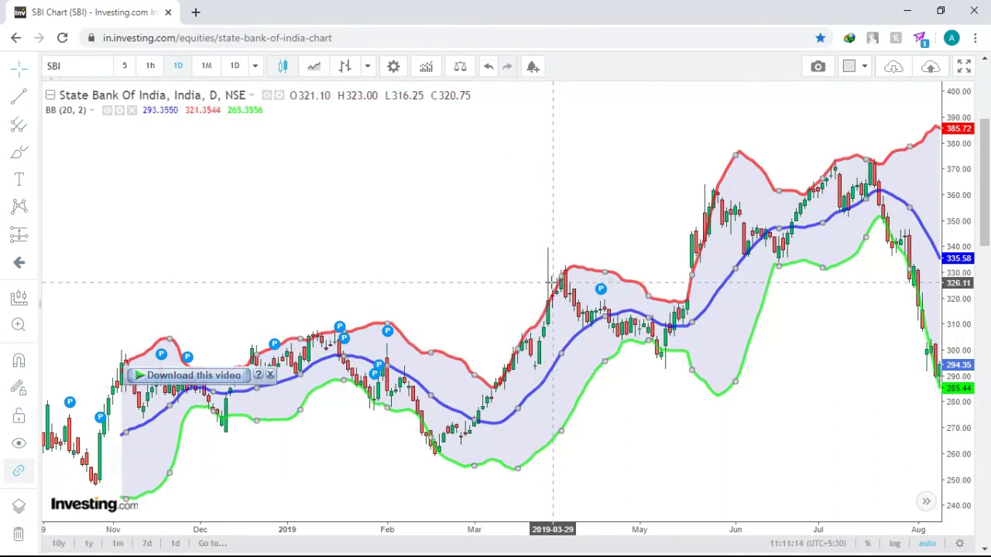
{"action": "left_click", "coordinate": [464, 362]}
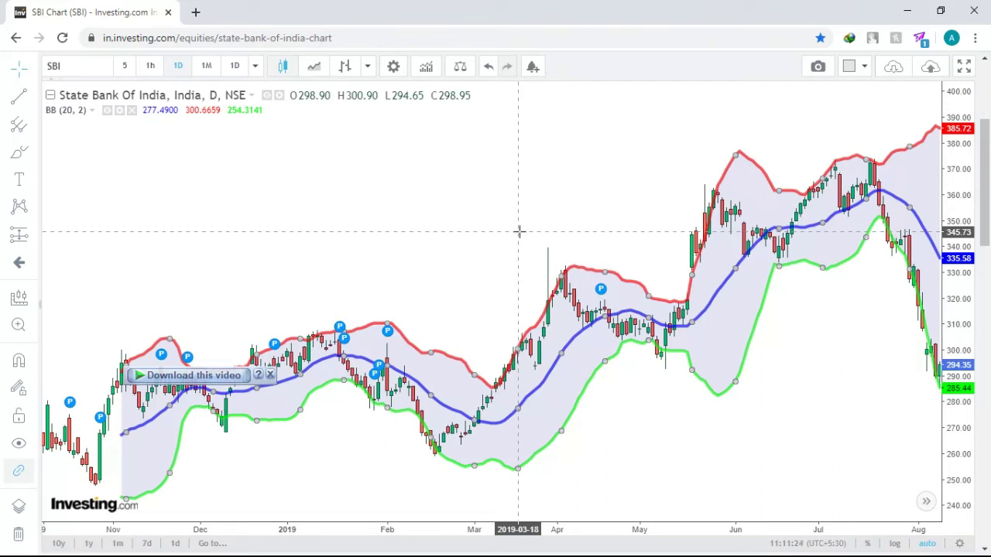
{"action": "scroll", "coordinate": [519, 231], "scroll_direction": "left", "scroll_amount": 3}
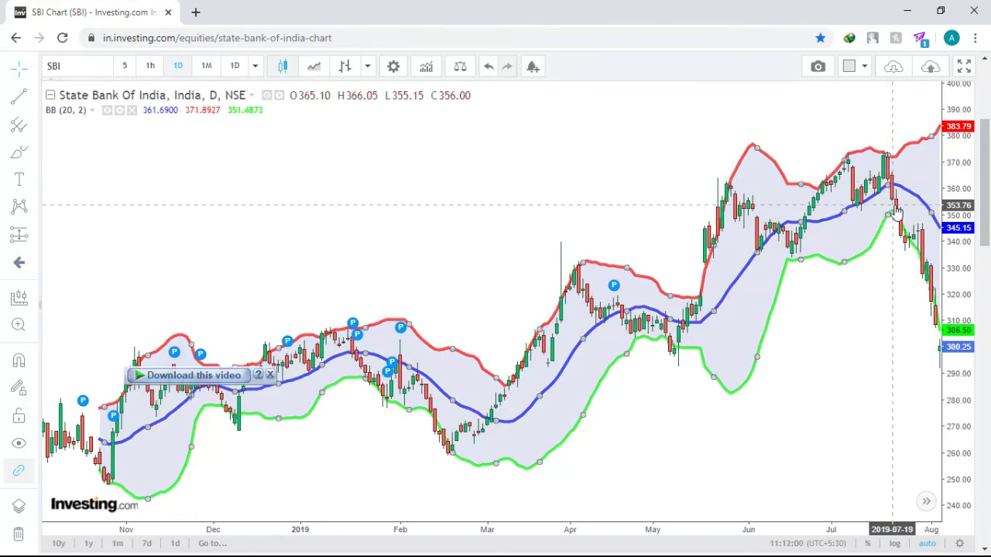
{"action": "scroll", "coordinate": [897, 211], "scroll_direction": "right", "scroll_amount": 5}
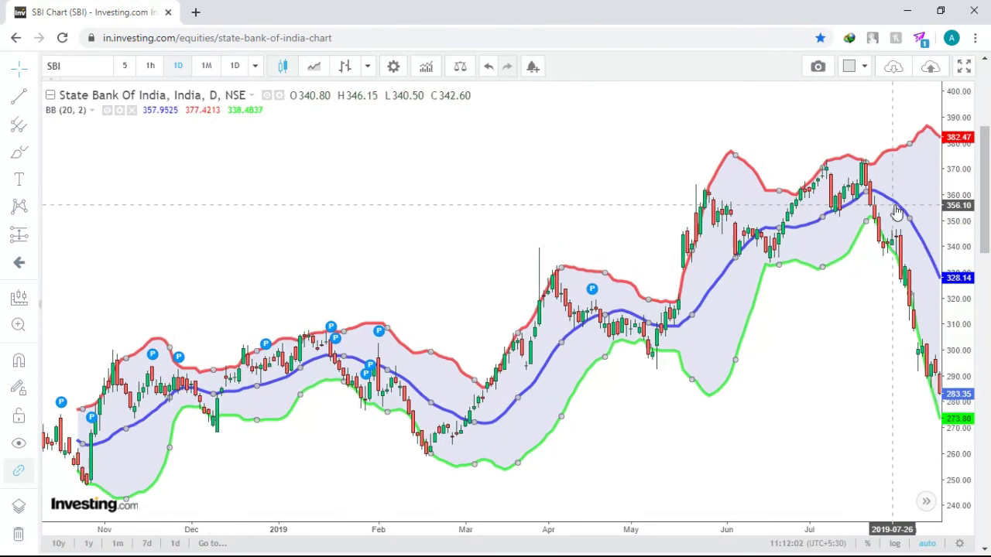